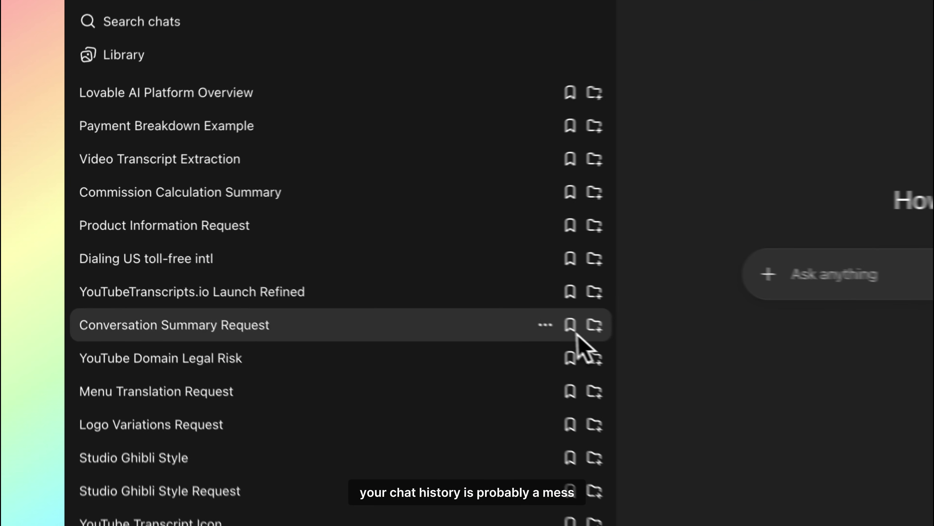
Step: Create a new ChatGPT project named 'Live Demo Friday the 13th'
scroll(455, 355, "down", 15)
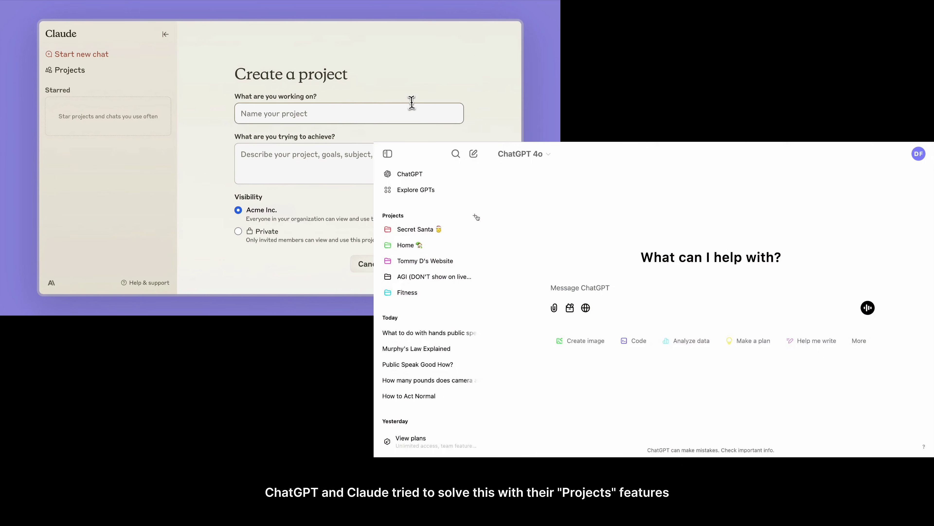
left_click(477, 216)
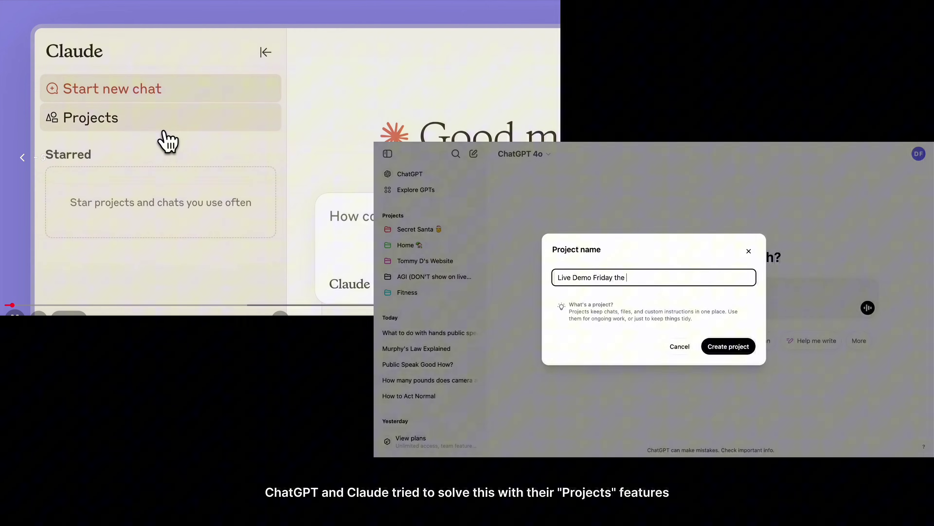
left_click(168, 142)
type("13th")
key("Return")
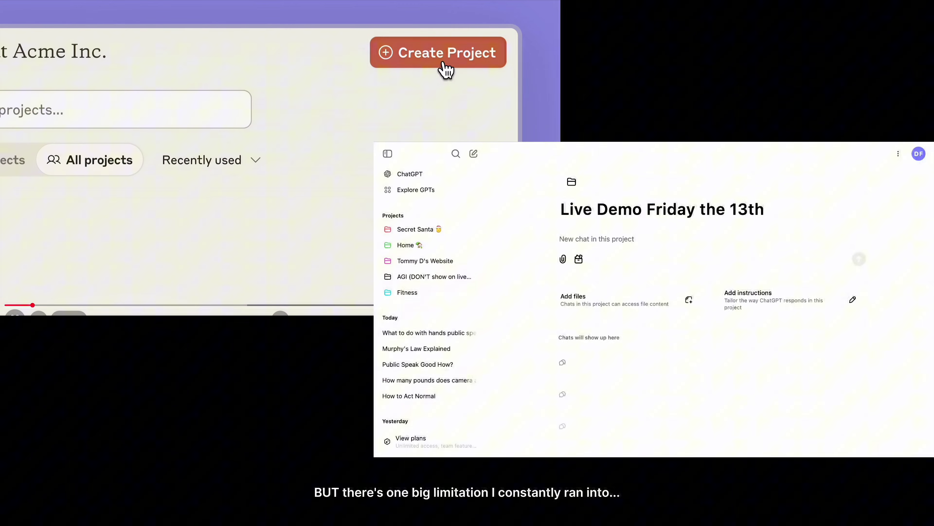
Step: Scroll to the Easy Folders sidebar showing My Apps, Content Creation, Business and bookmarks
left_click(446, 70)
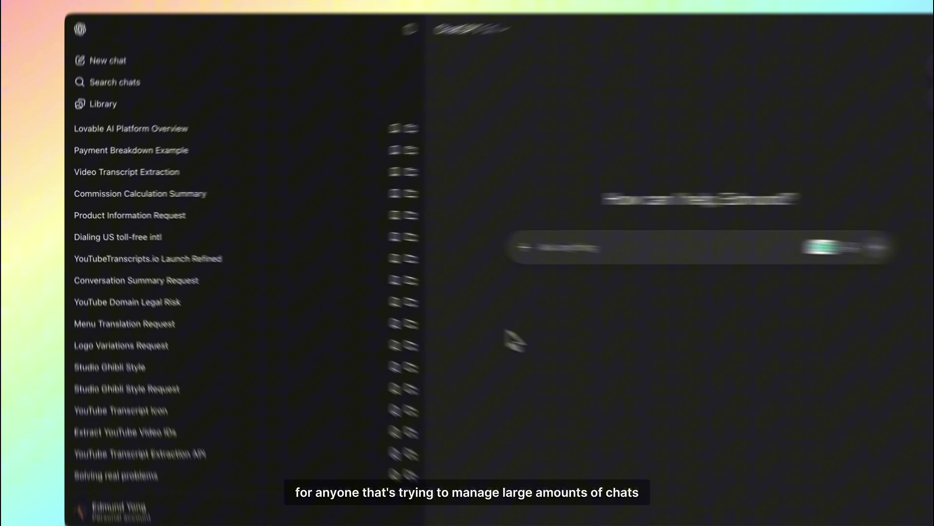
scroll(456, 355, "down", 2)
scroll(457, 355, "down", 20)
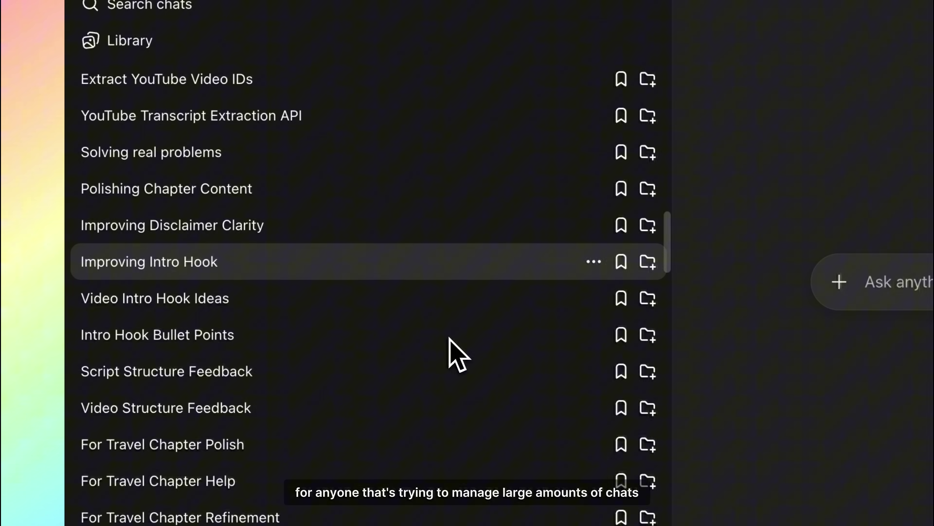
scroll(449, 338, "down", 20)
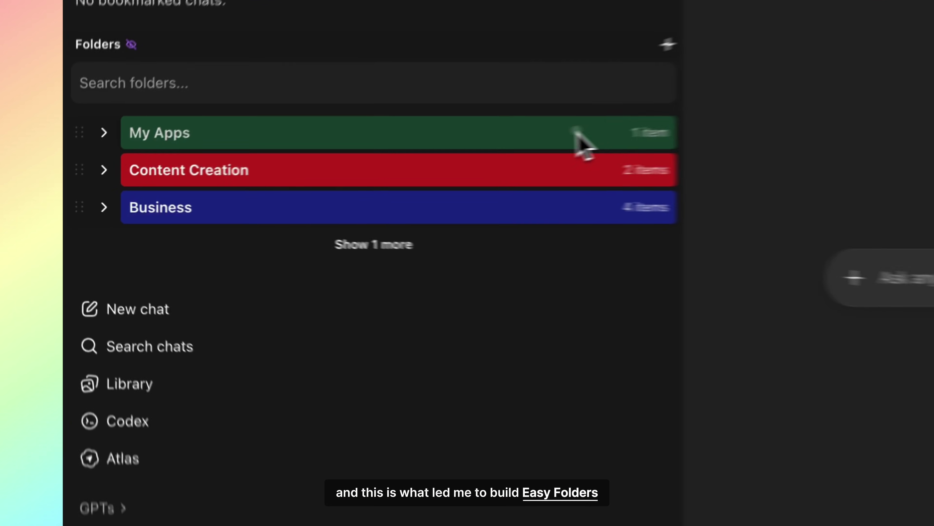
Step: Expand My Apps, App #1, Assets & Logos, Development, Content Creation and YouTube, and reveal Personal
left_click(320, 170)
left_click(309, 183)
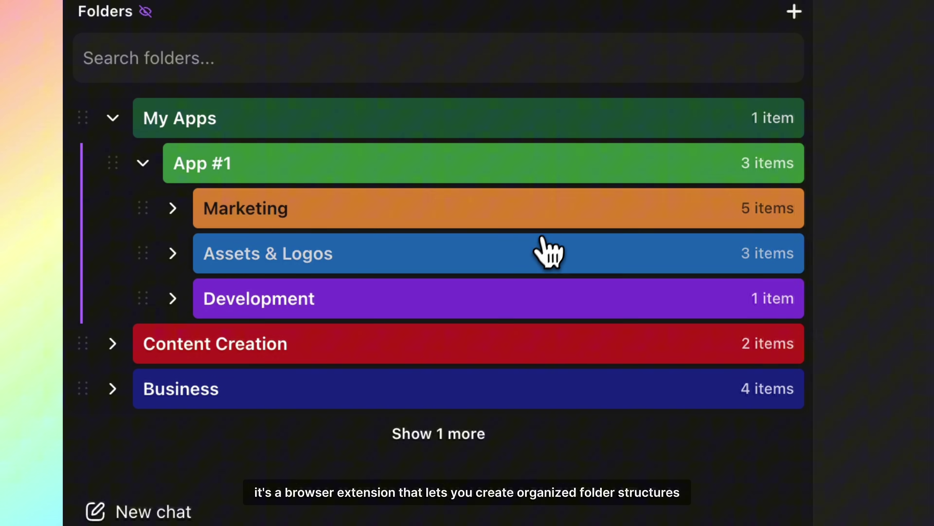
left_click(548, 253)
left_click(434, 440)
scroll(438, 438, "down", 5)
left_click(412, 284)
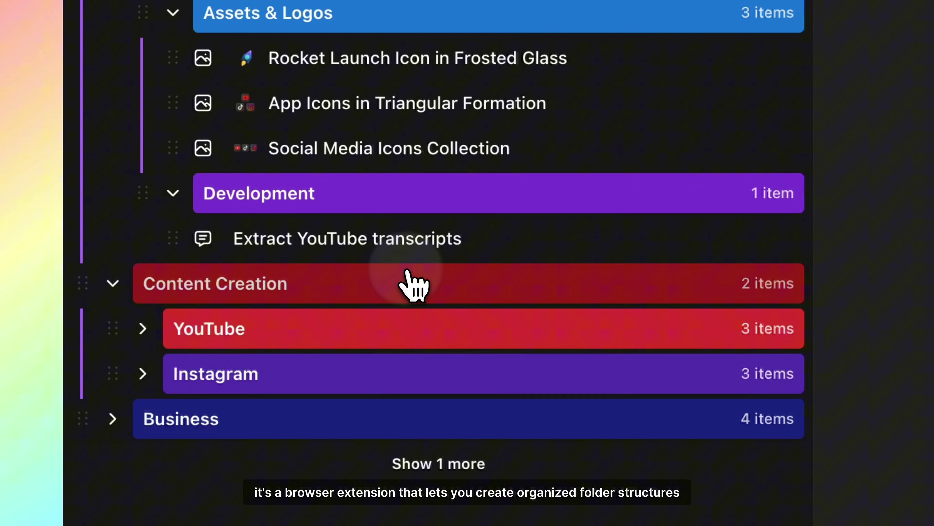
left_click(384, 332)
scroll(423, 344, "down", 8)
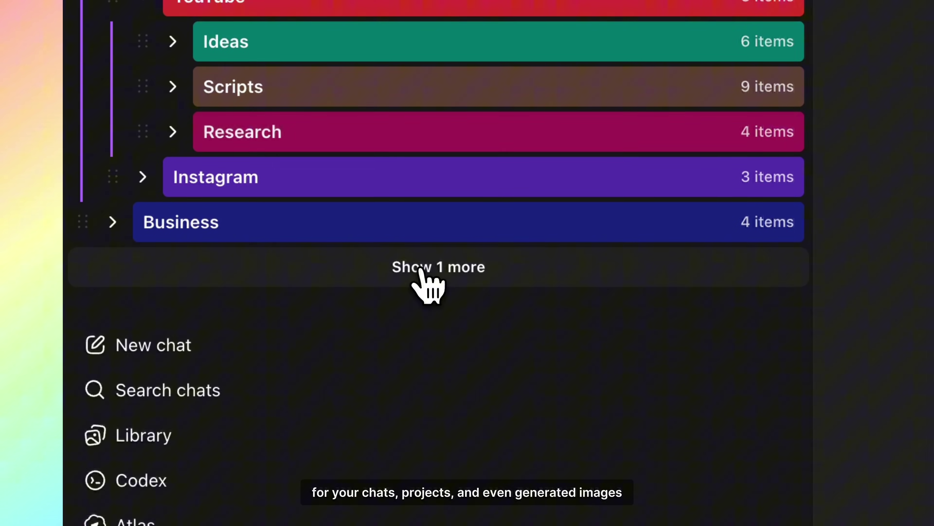
left_click(428, 268)
Step: Bookmark the Usage time estimate and Dividends transfer rules chats plus Projects 6 and 5
scroll(223, 323, "up", 5)
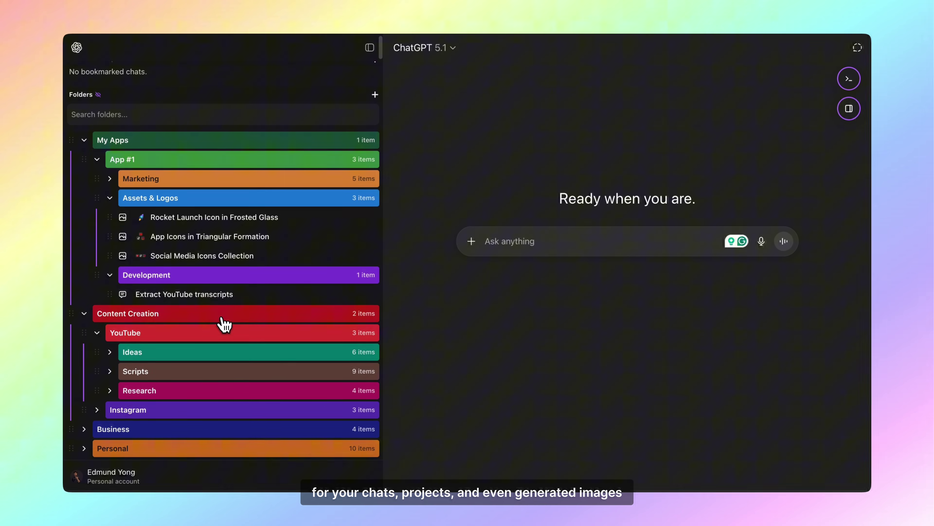
left_click(374, 59)
left_click(601, 275)
left_click(601, 280)
left_click(785, 163)
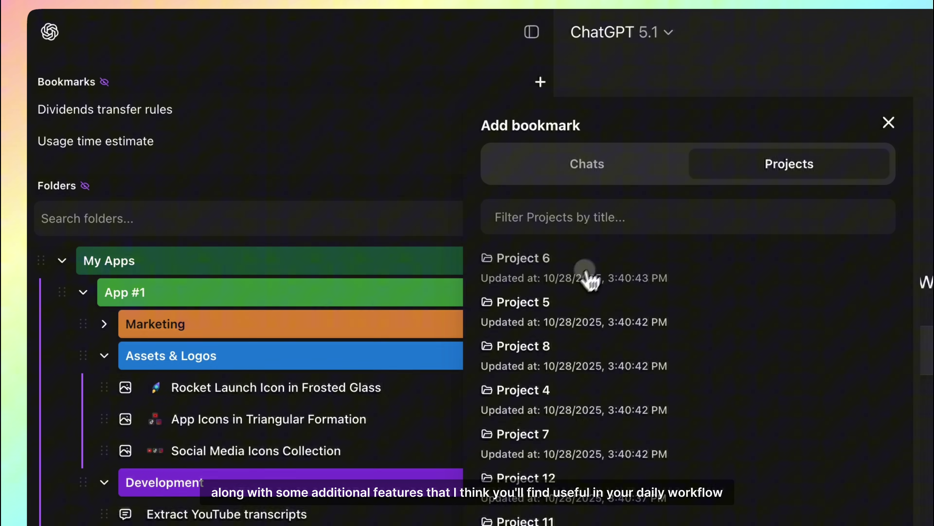
left_click(588, 274)
left_click(583, 274)
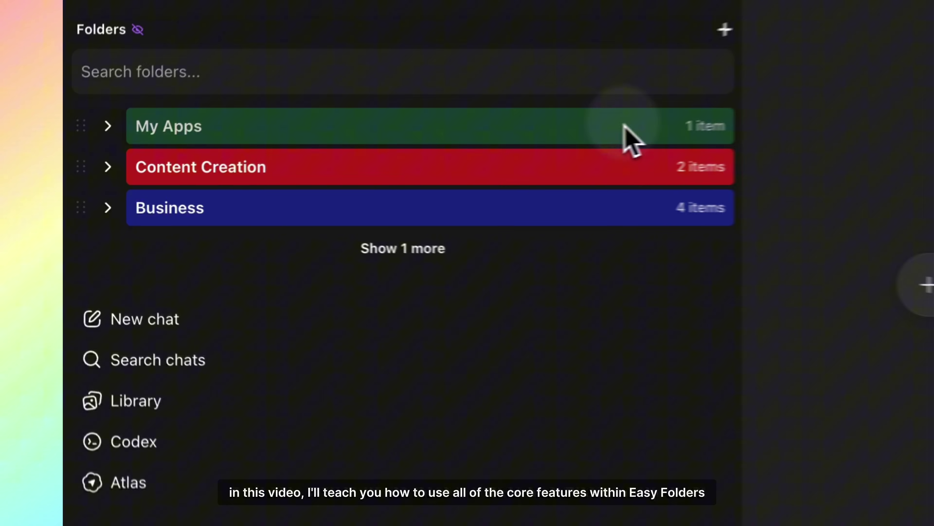
Step: Re-expand the nested folder tree down to YouTube and show the hidden Personal folder
left_click(330, 167)
left_click(315, 184)
left_click(545, 259)
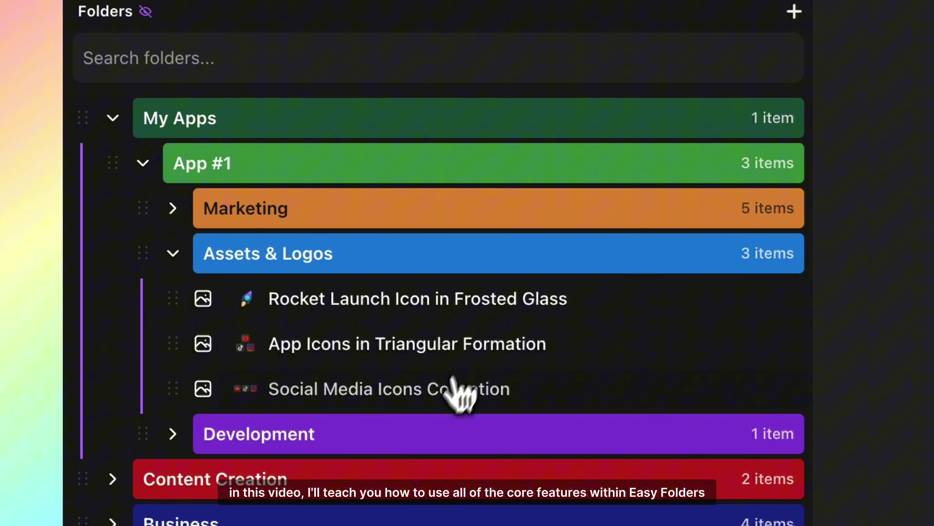
left_click(447, 428)
scroll(431, 386, "down", 5)
left_click(409, 279)
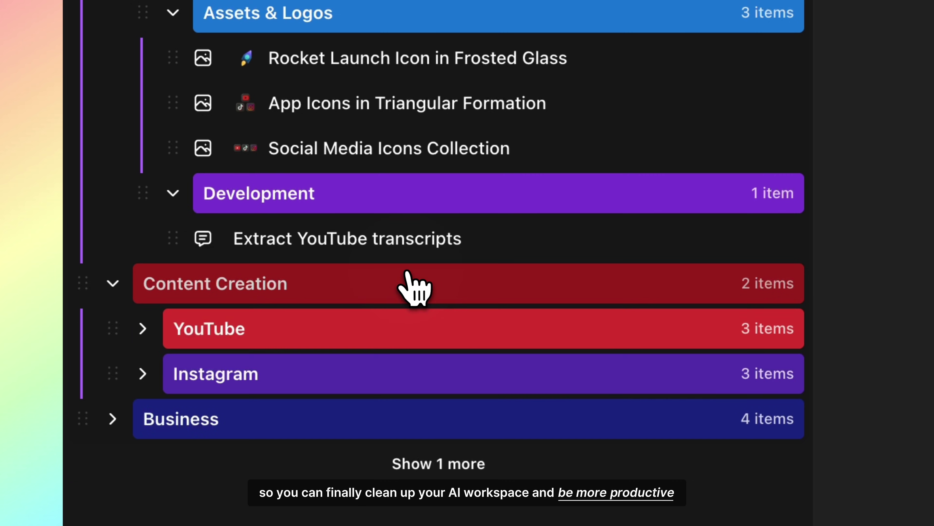
left_click(387, 331)
scroll(423, 317, "down", 8)
left_click(427, 271)
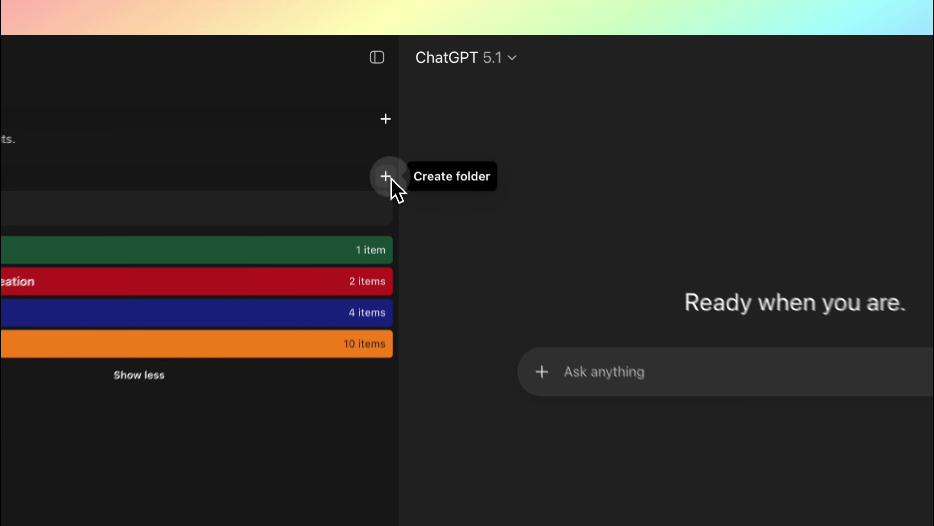
Step: Add a top-level 'Emails' folder, then create a 'Client #1' subfolder inside it
left_click(375, 121)
type("Emails")
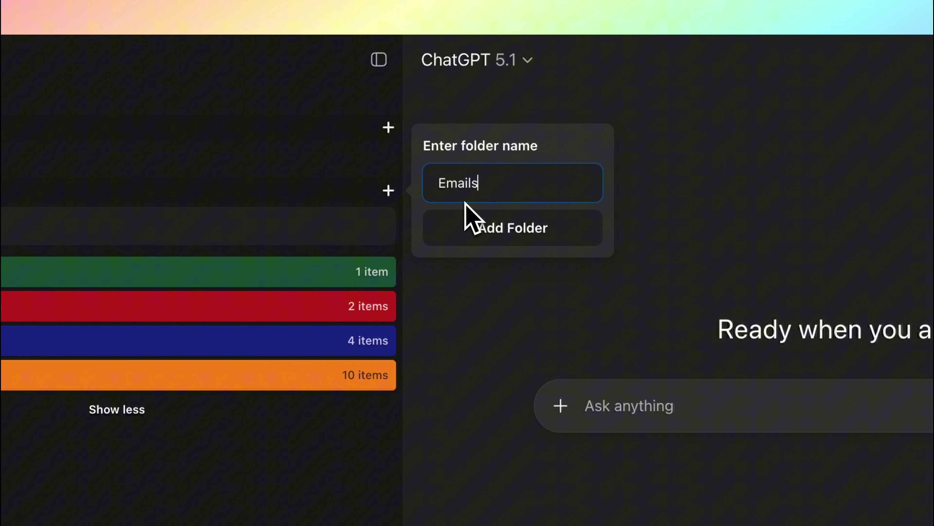
left_click(517, 239)
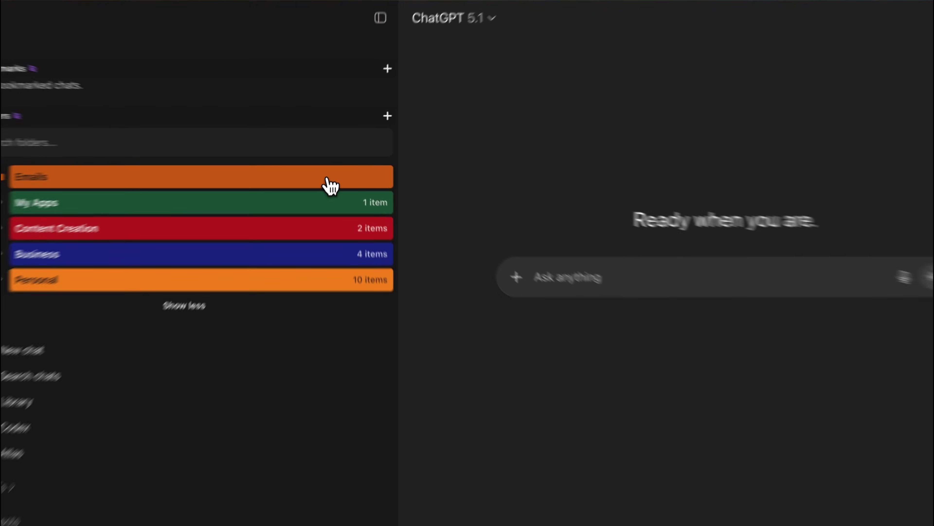
right_click(332, 186)
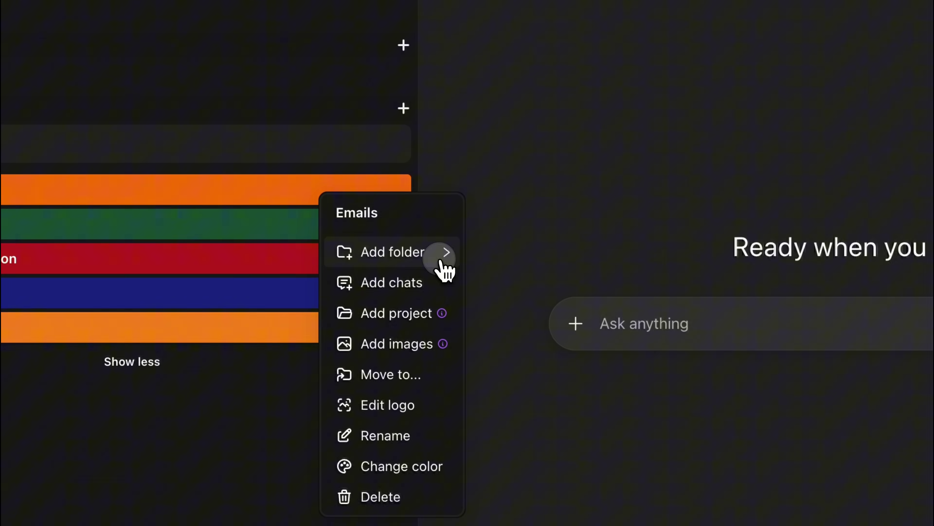
left_click(529, 303)
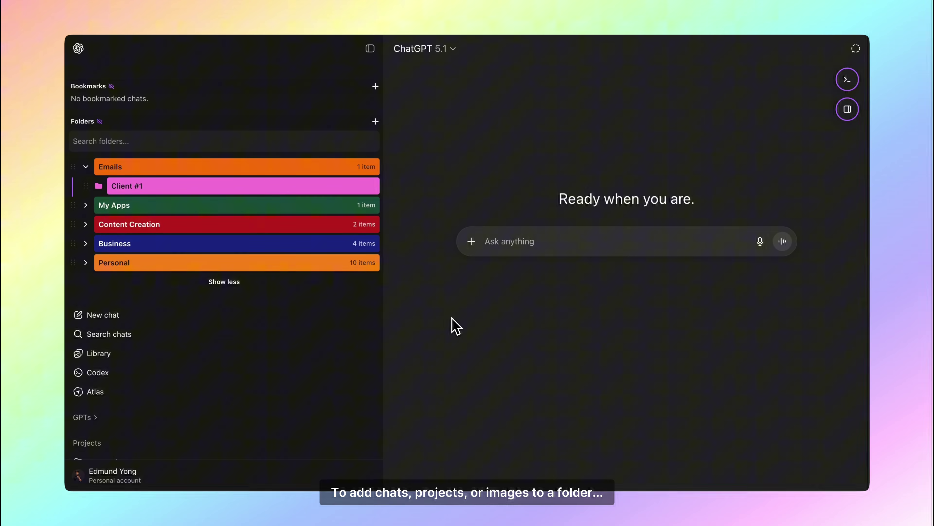
Step: Add the five chats matching 'sponsor' to Client #1 and expand it to list them
right_click(359, 194)
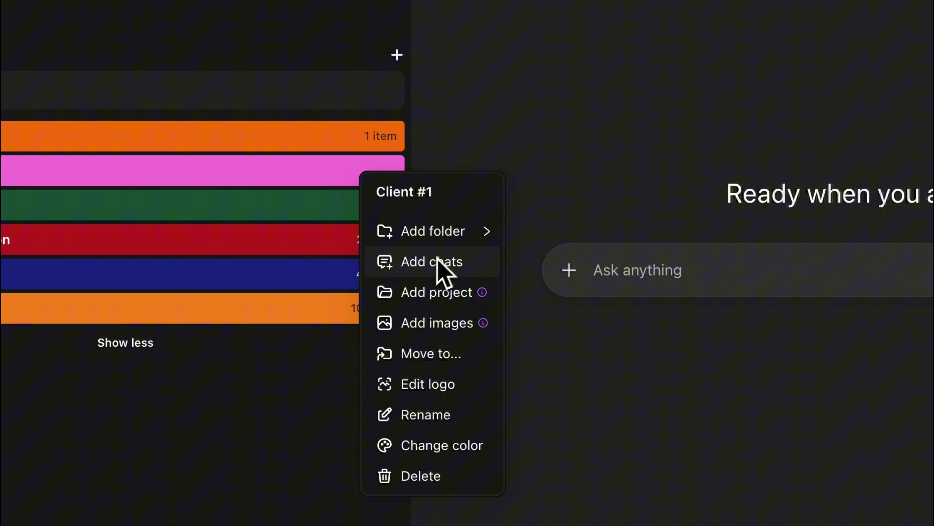
left_click(470, 264)
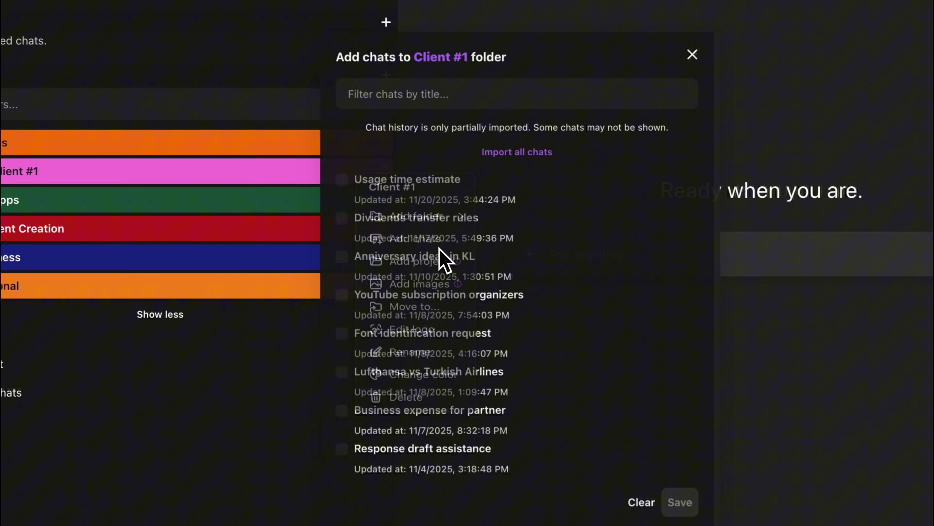
left_click(466, 92)
type("sponsor")
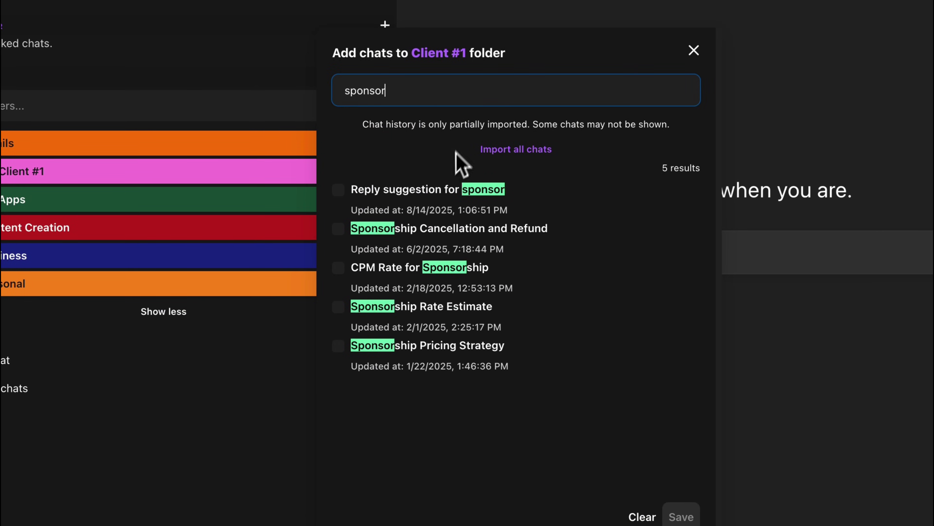
left_click(440, 194)
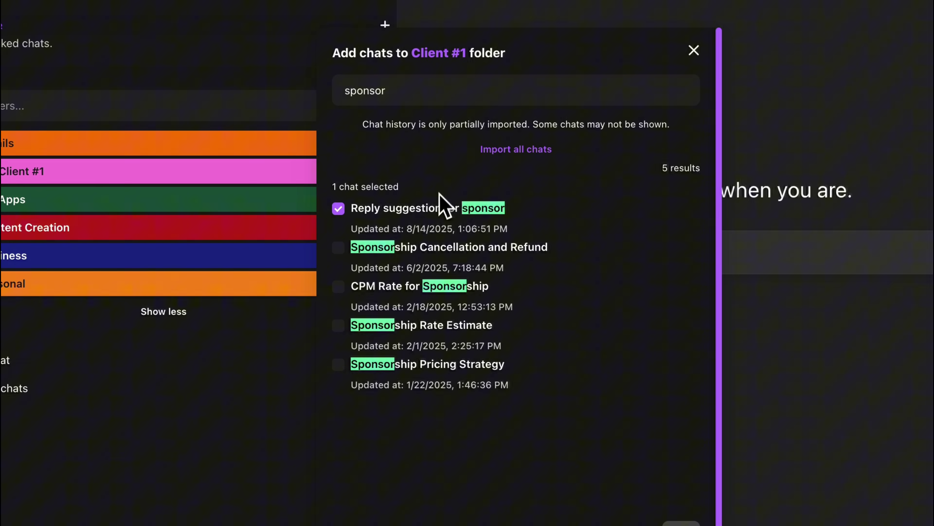
left_click(410, 322)
left_click(414, 366)
left_click(681, 524)
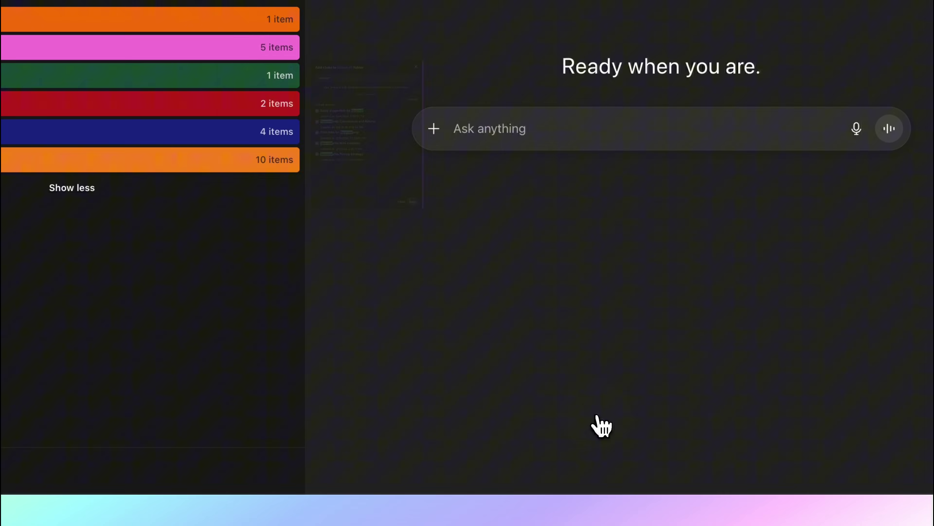
left_click(375, 173)
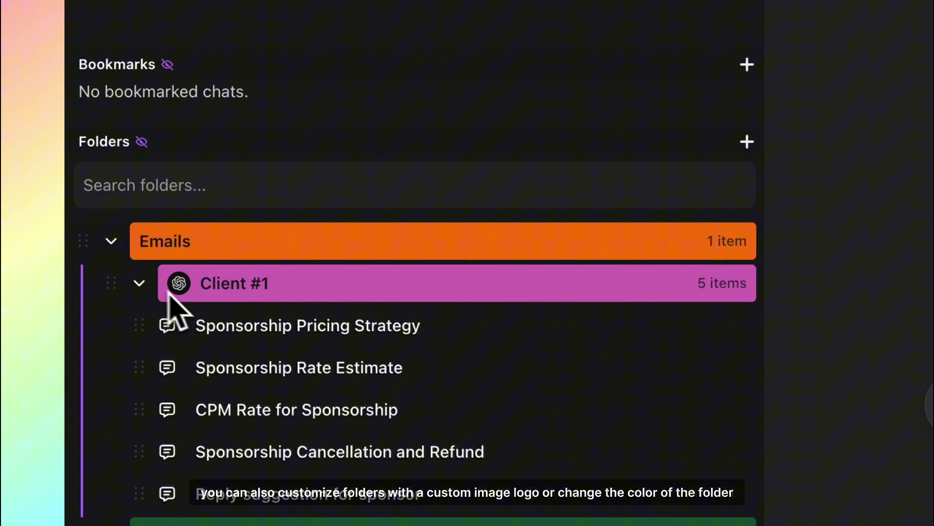
Step: Bring up the colour choices for the Client #1 folder
right_click(327, 284)
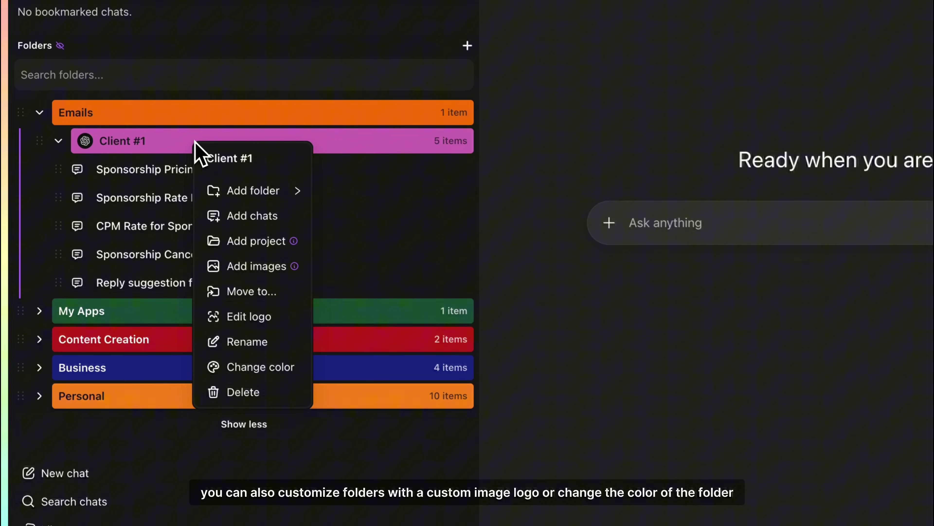
left_click(271, 361)
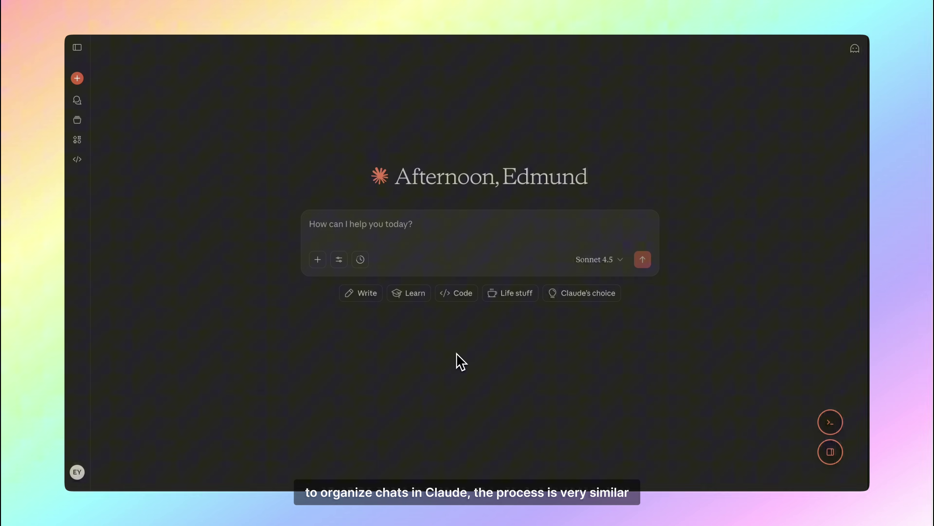
Step: In Claude's folders panel, create a 'Work' folder and open its add-chats list
left_click(838, 462)
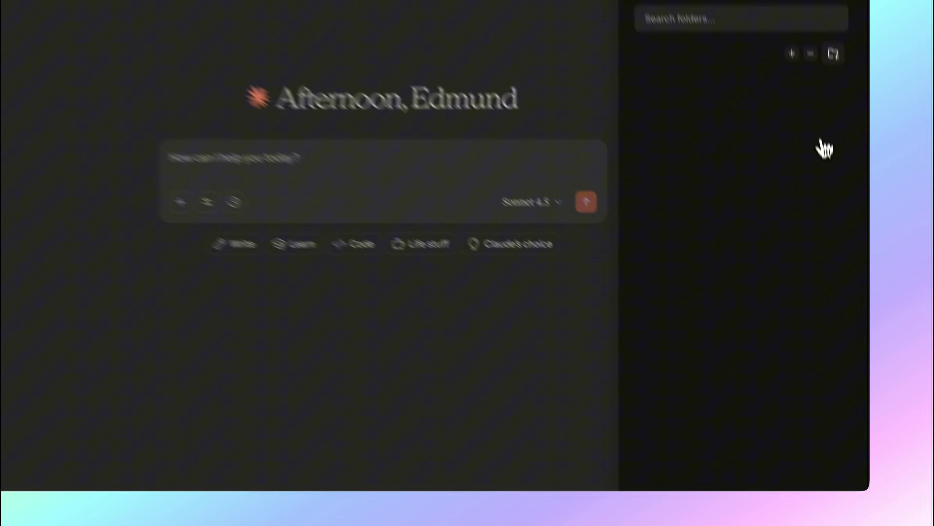
left_click(841, 140)
type("Work")
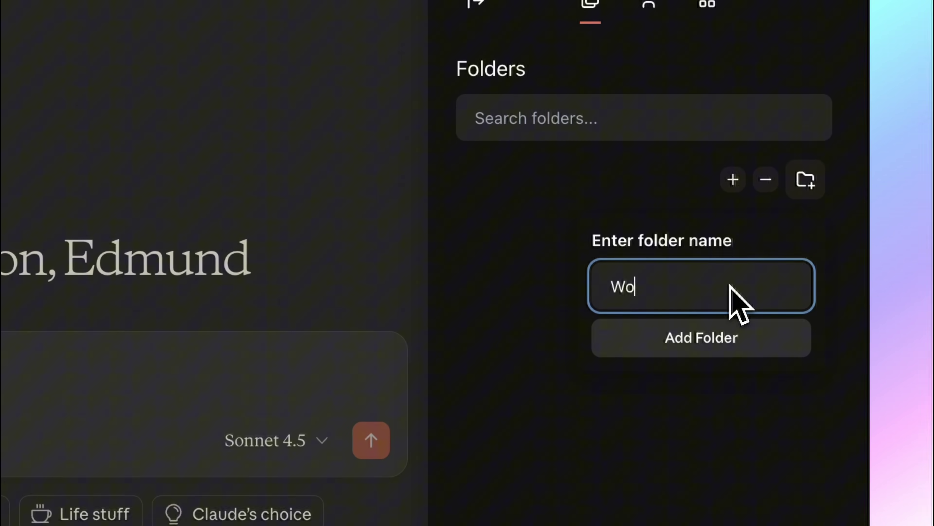
key("Return")
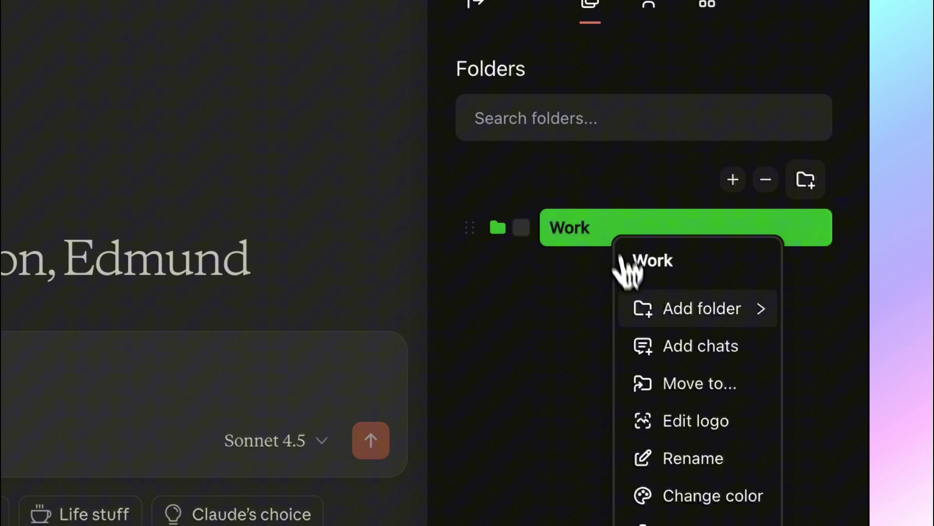
left_click(621, 349)
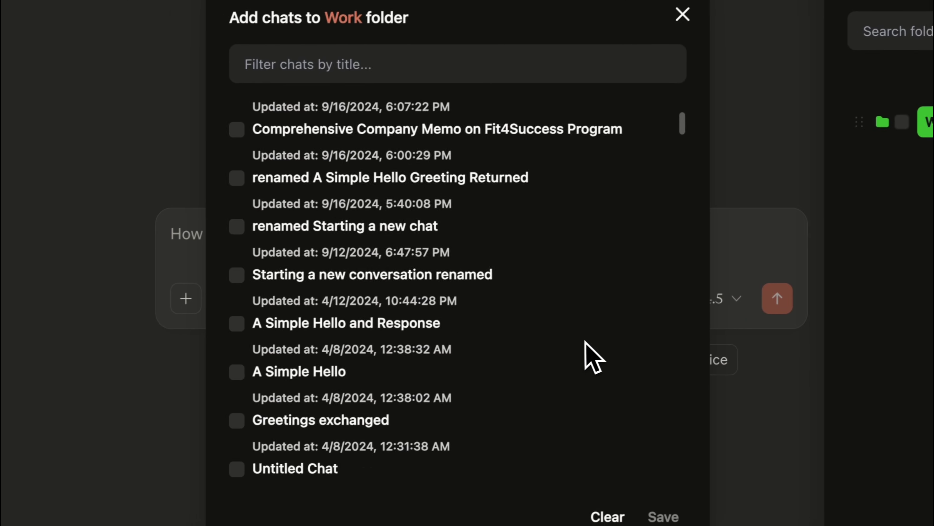
scroll(588, 349, "down", 10)
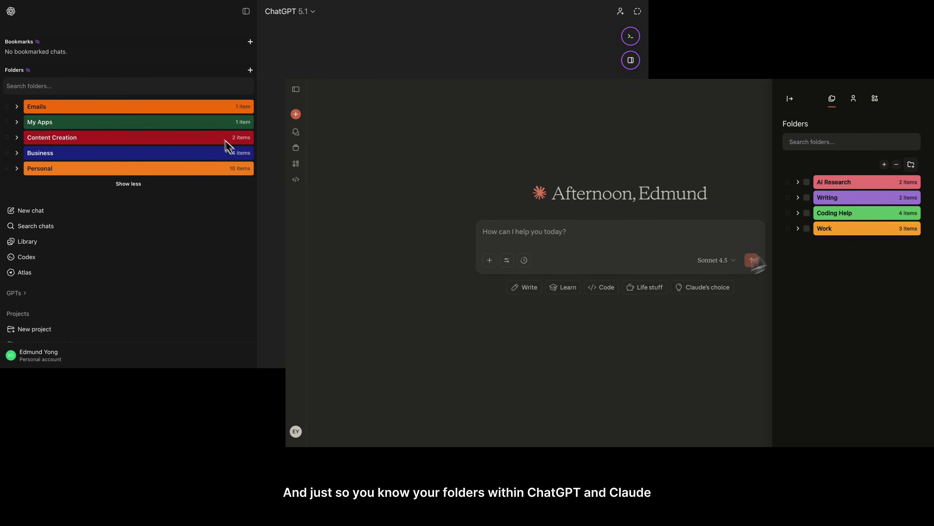
Step: Expand Emails, Client #1, My Apps and App #1 in ChatGPT, and Writing in Claude
left_click(192, 110)
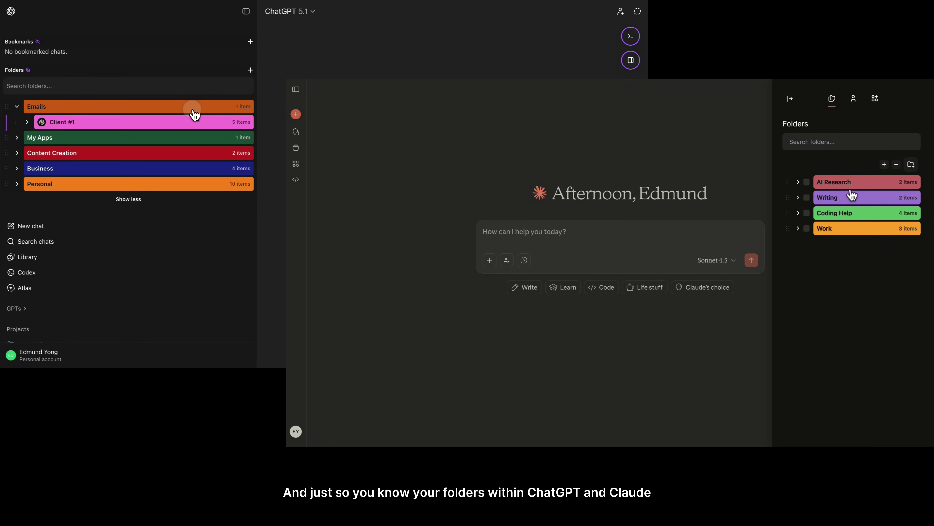
left_click(190, 124)
left_click(156, 212)
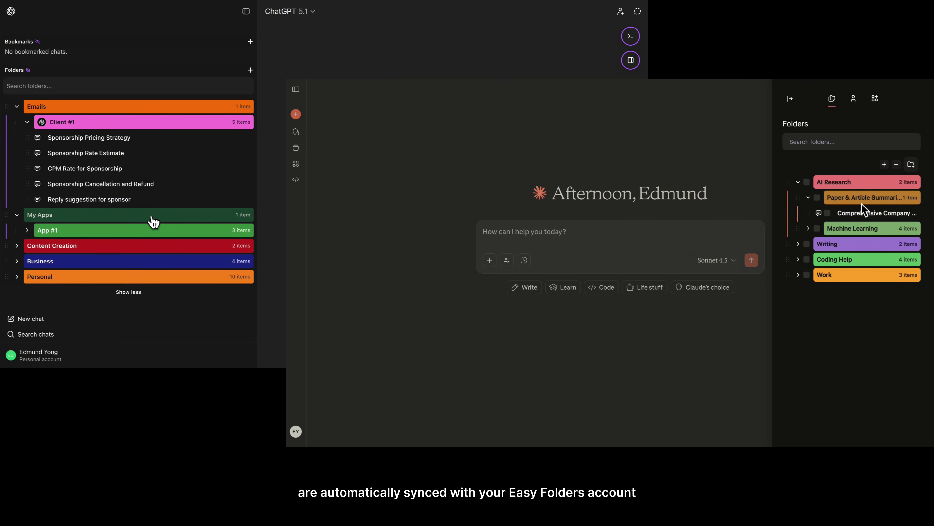
left_click(151, 230)
left_click(862, 243)
scroll(151, 226, "down", 1)
Step: Expand Assets & Logos, Content Creation and YouTube, plus Claude's Coding Help and Work folders
left_click(862, 290)
left_click(152, 221)
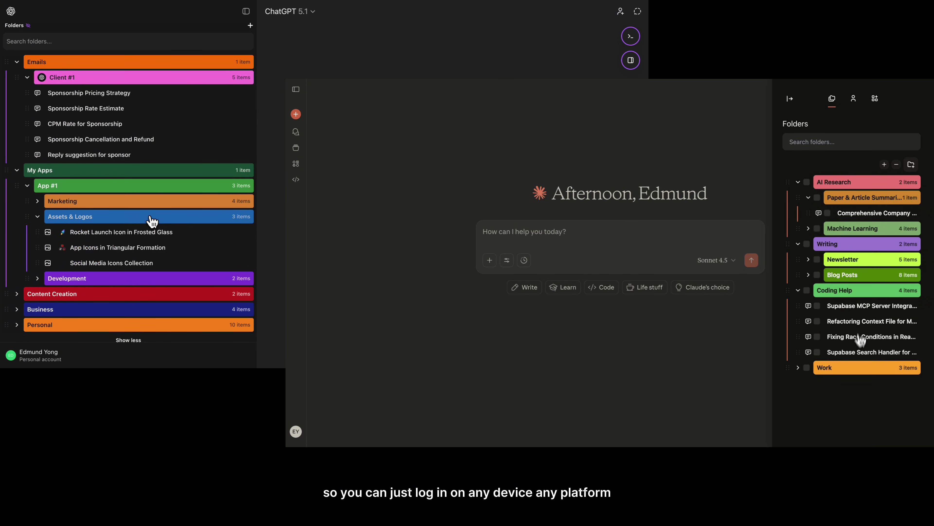
left_click(858, 368)
scroll(152, 221, "down", 1)
left_click(147, 252)
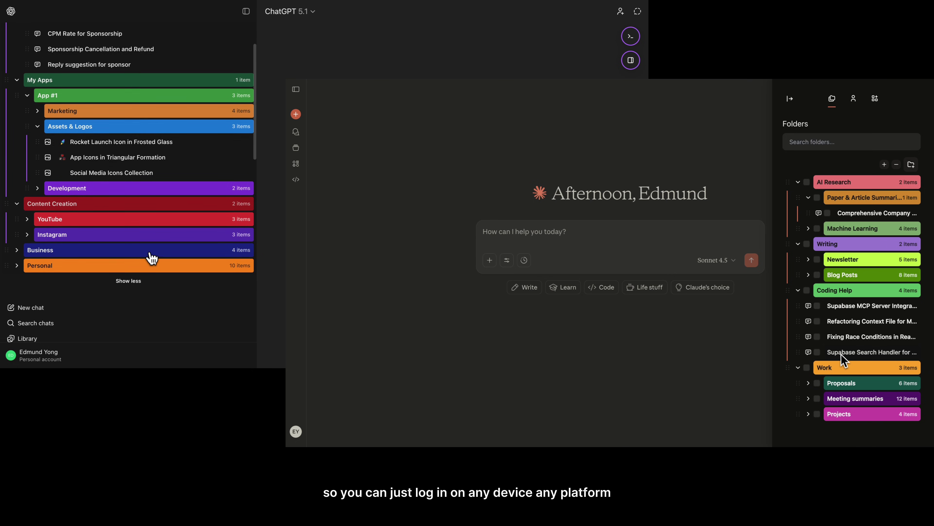
left_click(154, 218)
scroll(157, 225, "down", 1)
scroll(157, 224, "down", 1)
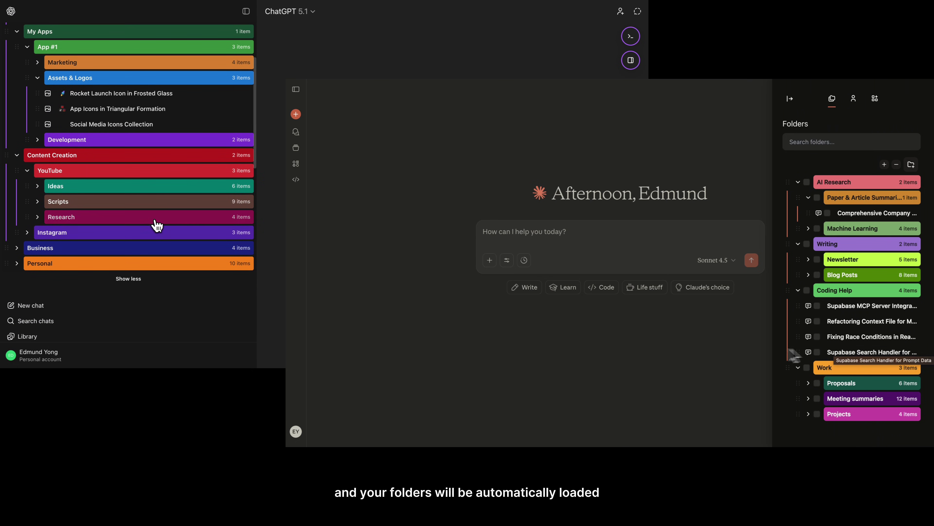
scroll(148, 250, "down", 2)
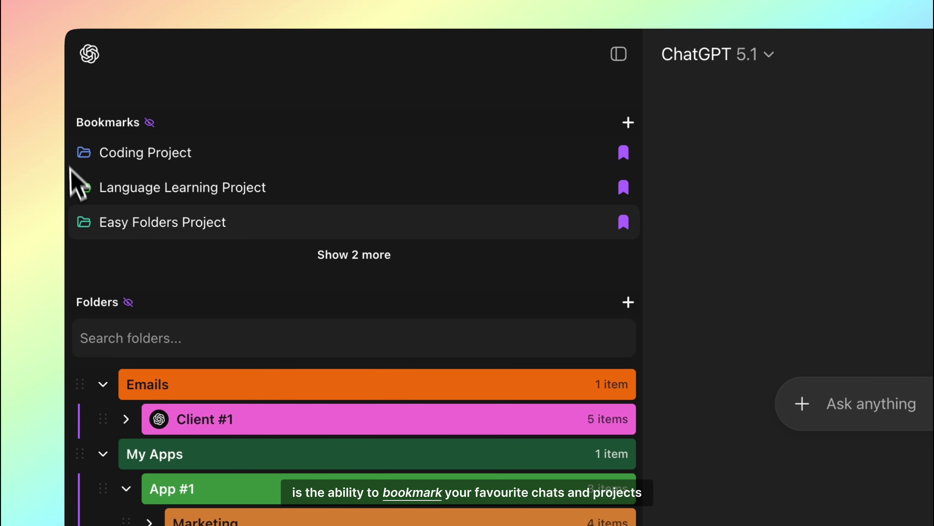
left_click(325, 254)
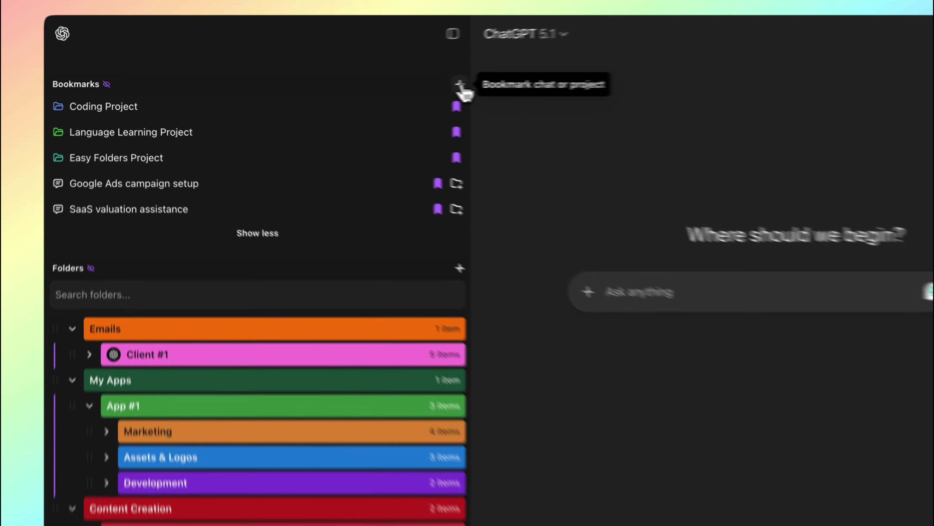
left_click(375, 86)
left_click(456, 183)
scroll(466, 298, "down", 5)
scroll(669, 405, "down", 5)
left_click(633, 390)
left_click(627, 386)
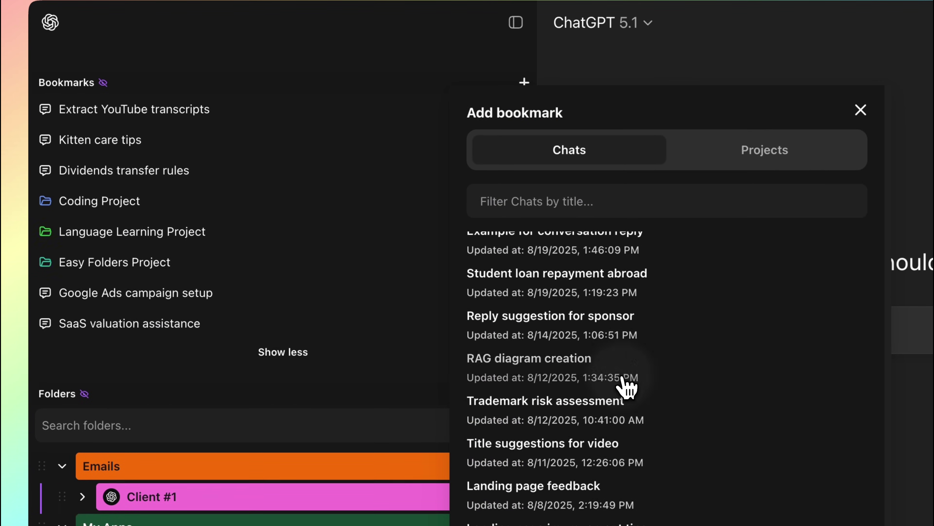
left_click(626, 386)
left_click(767, 171)
left_click(761, 272)
left_click(761, 271)
left_click(861, 110)
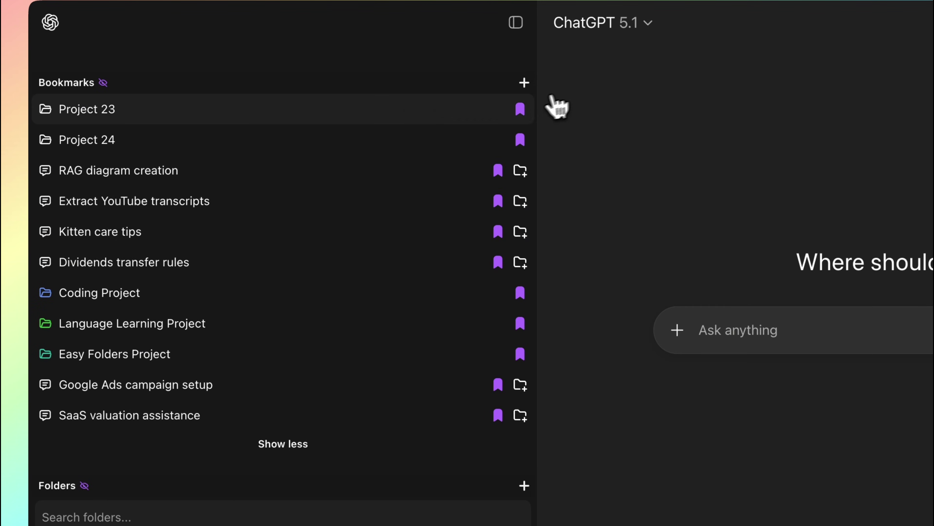
left_click(523, 110)
left_click(522, 112)
left_click(498, 110)
left_click(500, 111)
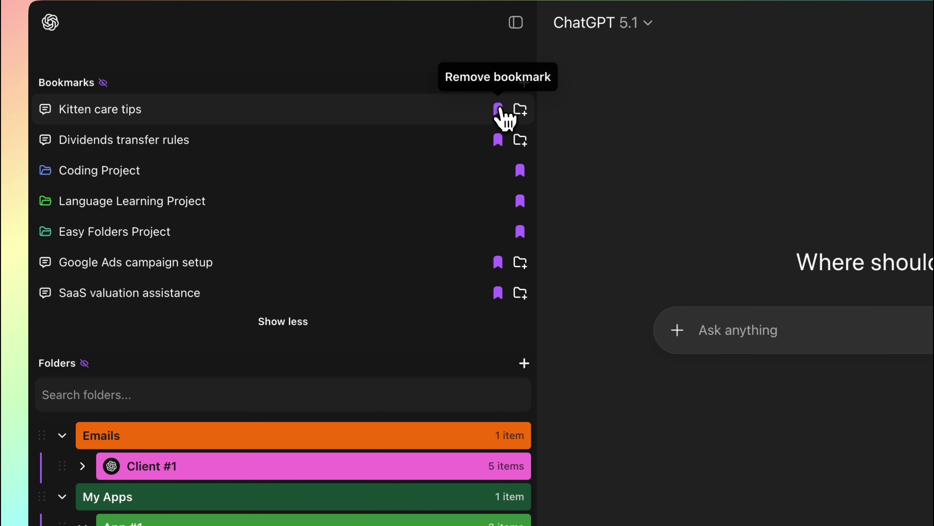
left_click(499, 110)
left_click(499, 110)
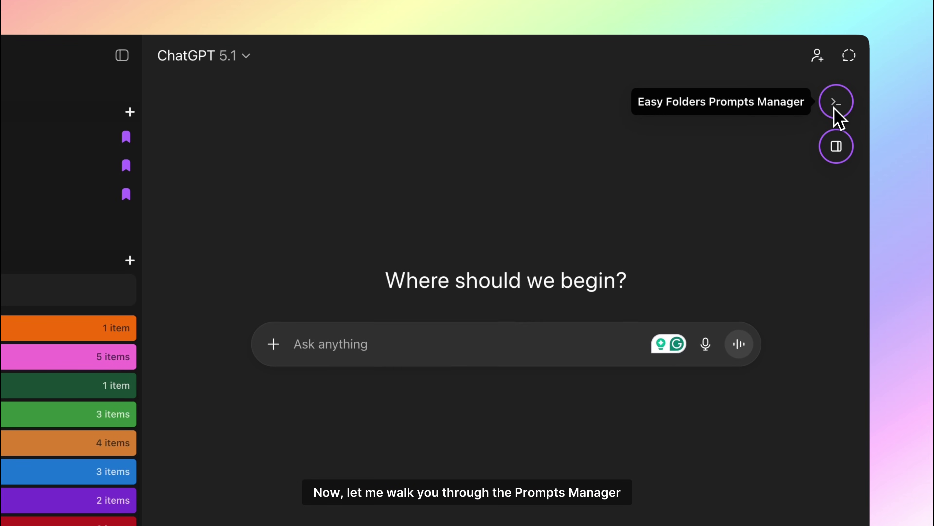
Step: Browse the Prompts Manager's My Prompts, Prompt Folders and Prompts Library tabs, then reopen it
left_click(847, 79)
scroll(535, 300, "down", 5)
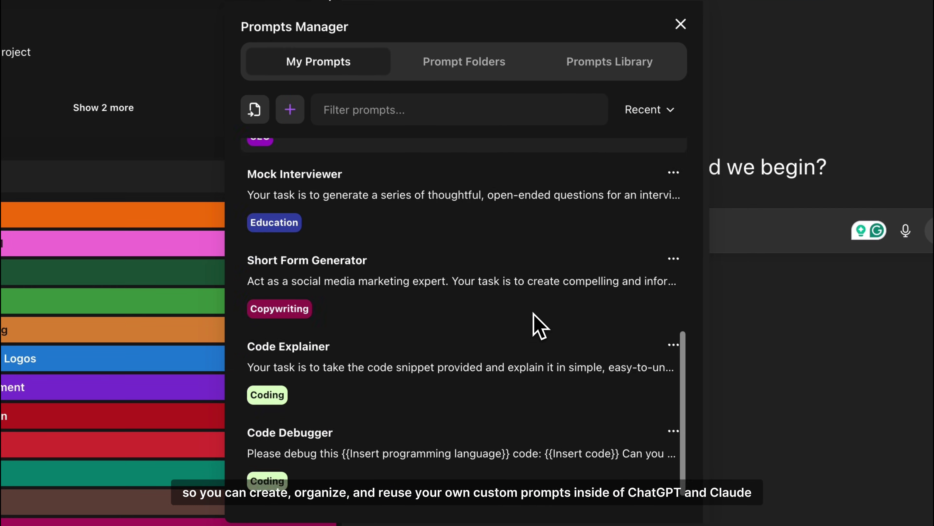
left_click(474, 63)
scroll(532, 388, "down", 1)
scroll(532, 382, "up", 1)
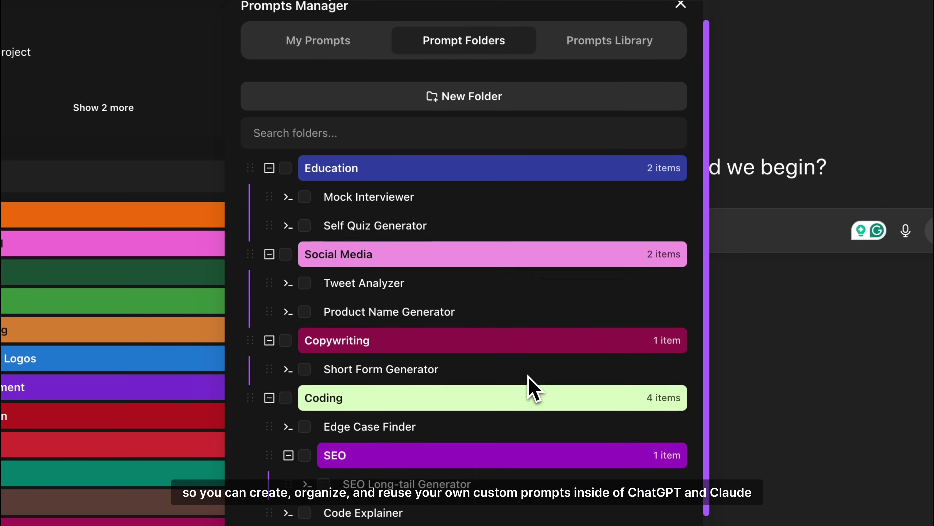
left_click(597, 64)
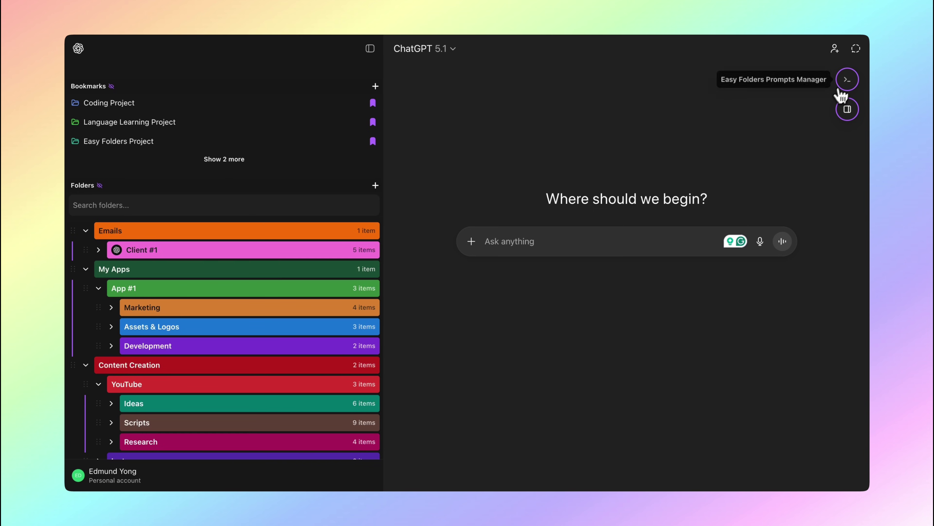
left_click(842, 89)
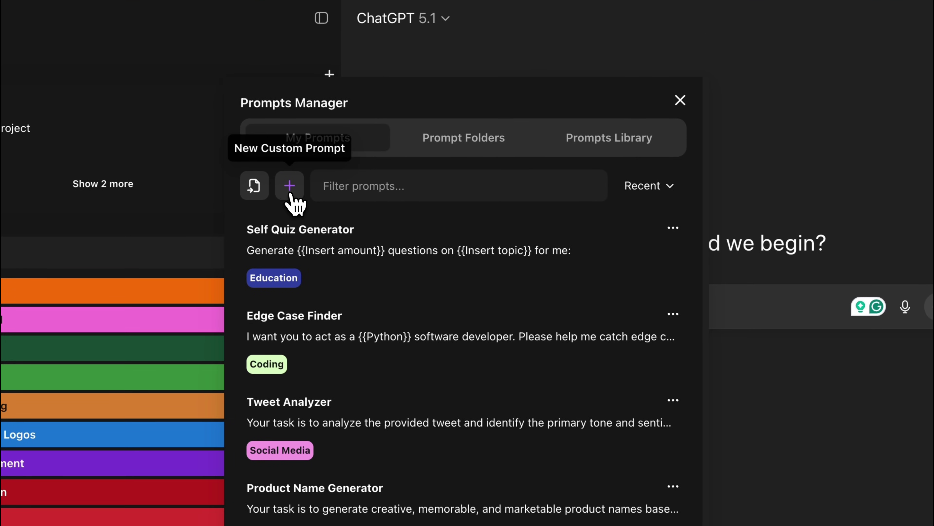
Step: Save a new 'Cold Email Writer' prompt containing the pasted cold outreach email template
left_click(290, 186)
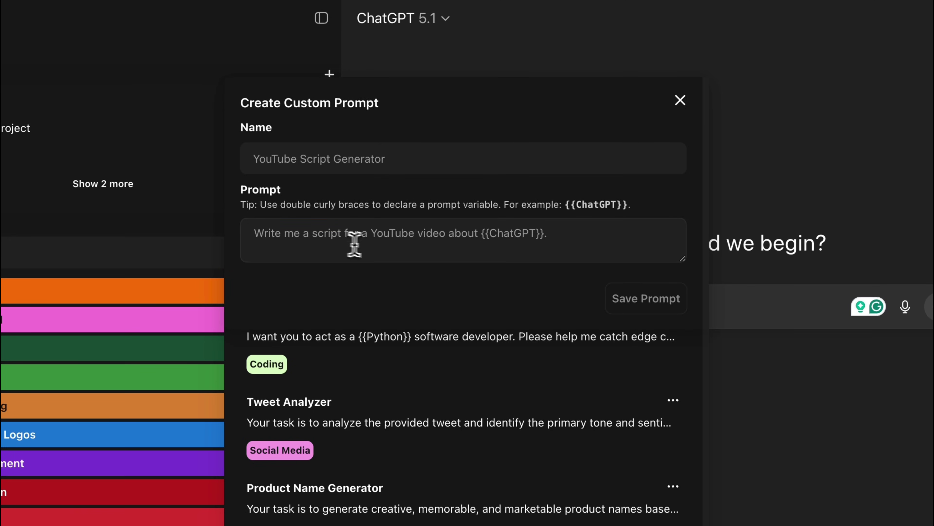
left_click(355, 245)
type("Company name: {{ACME Company}}  My name: {{John Doe}}  Write a cold outreach email to this founder, named {{Founder name}}, pitching him our product, which is a {{Insert product}}.  Make the email {{formal, yet approachable}}.")
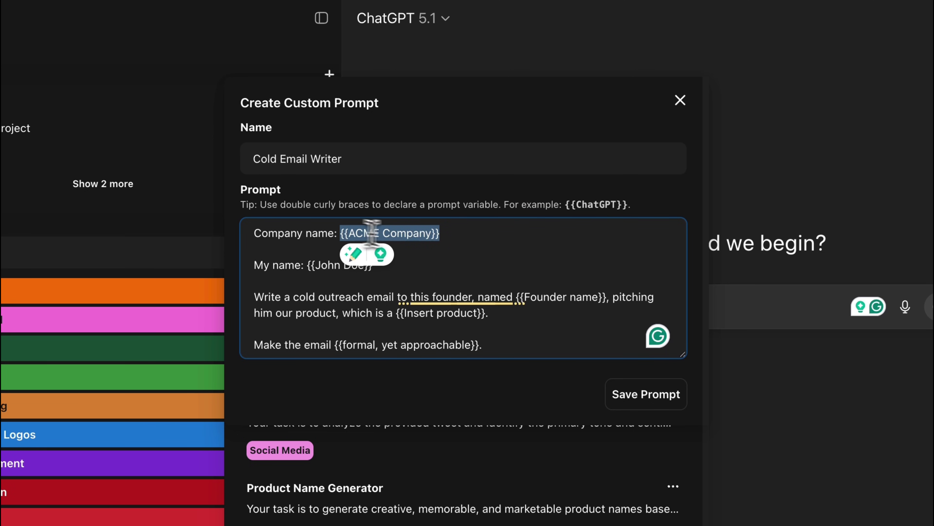
left_click(647, 393)
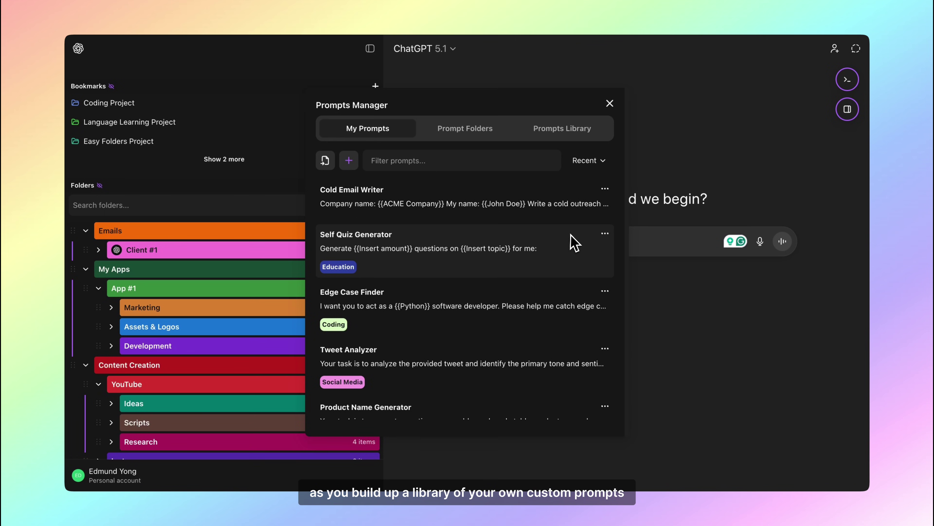
scroll(622, 203, "down", 4)
scroll(619, 188, "down", 5)
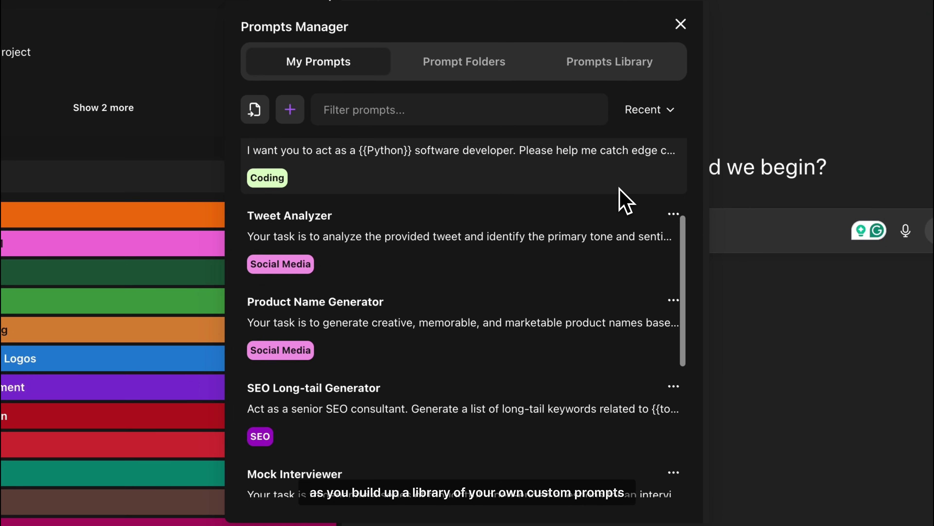
scroll(626, 200, "down", 6)
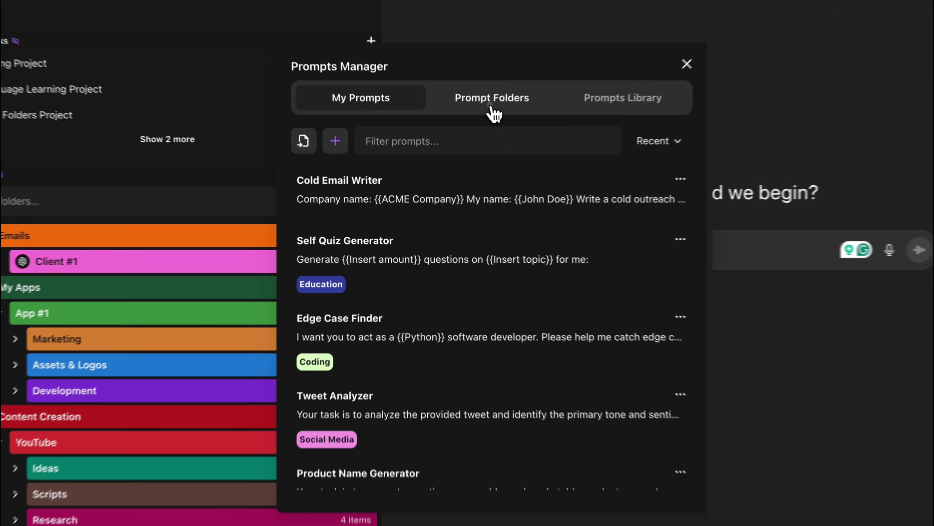
Step: Create a 'Business' prompt folder and add a New Folder subfolder inside it
left_click(465, 136)
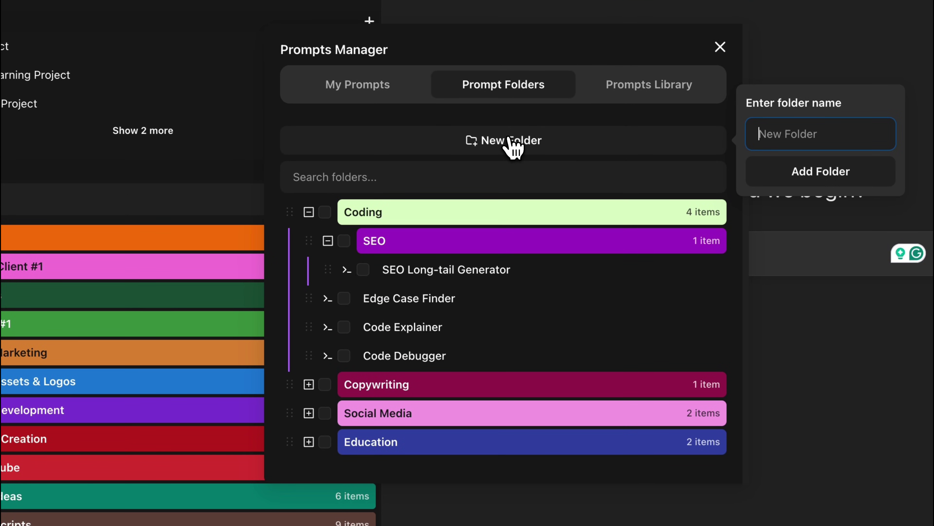
type("Business")
key("Return")
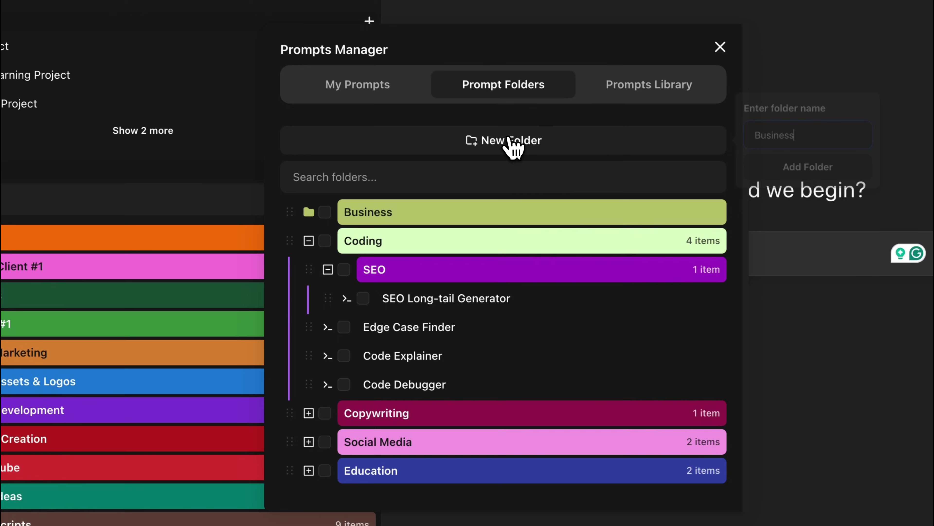
right_click(442, 214)
left_click(465, 262)
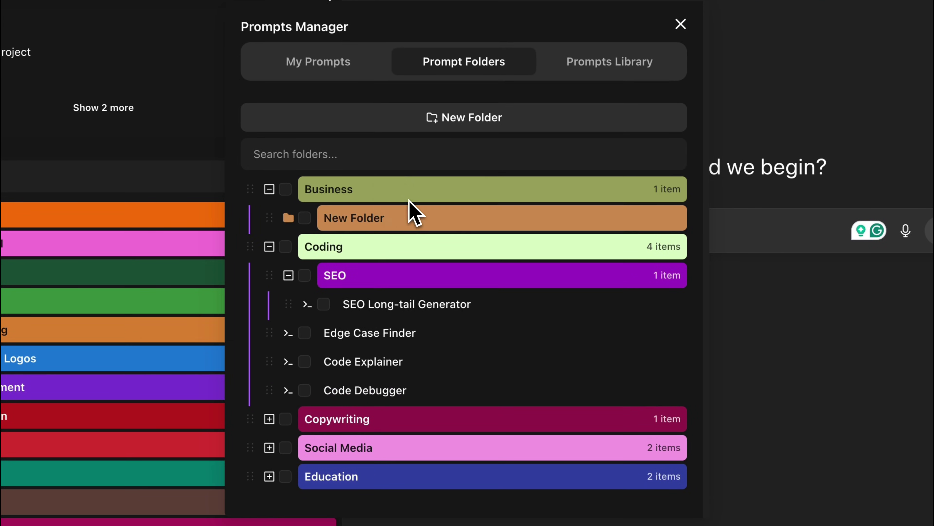
Step: Nest another New Folder inside the subfolder and recolour it magenta
right_click(419, 217)
left_click(449, 262)
right_click(444, 252)
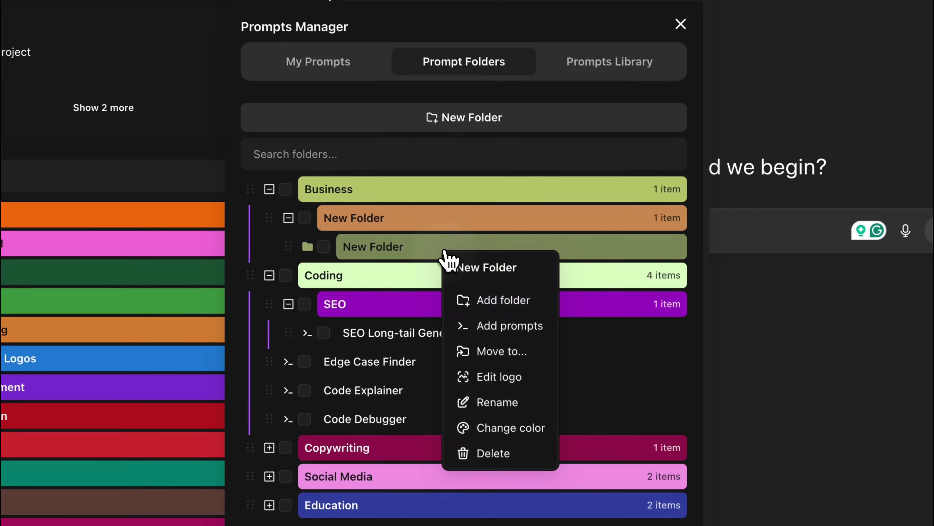
left_click(516, 427)
left_click(335, 164)
left_click(632, 486)
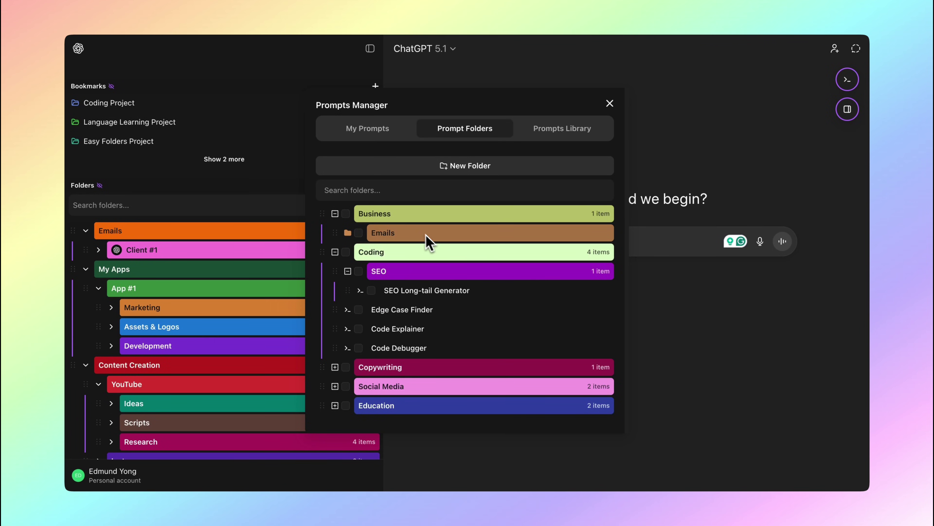
Step: Add the Cold Email Writer prompt to the Emails folder via its Add prompts option
right_click(426, 235)
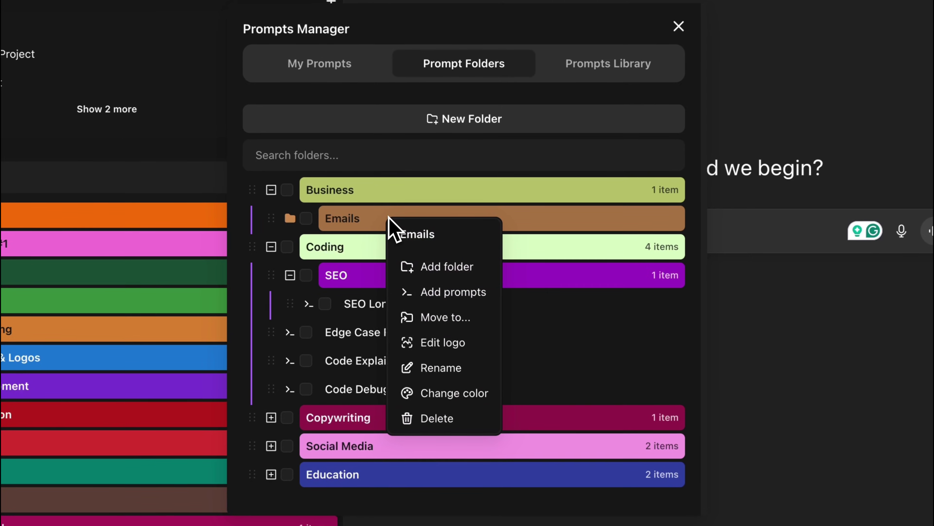
left_click(445, 293)
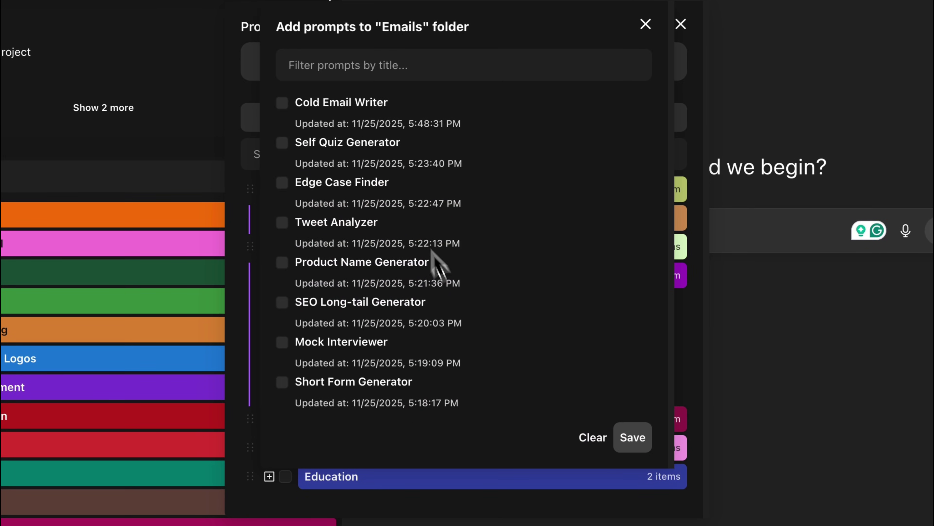
left_click(344, 109)
left_click(631, 455)
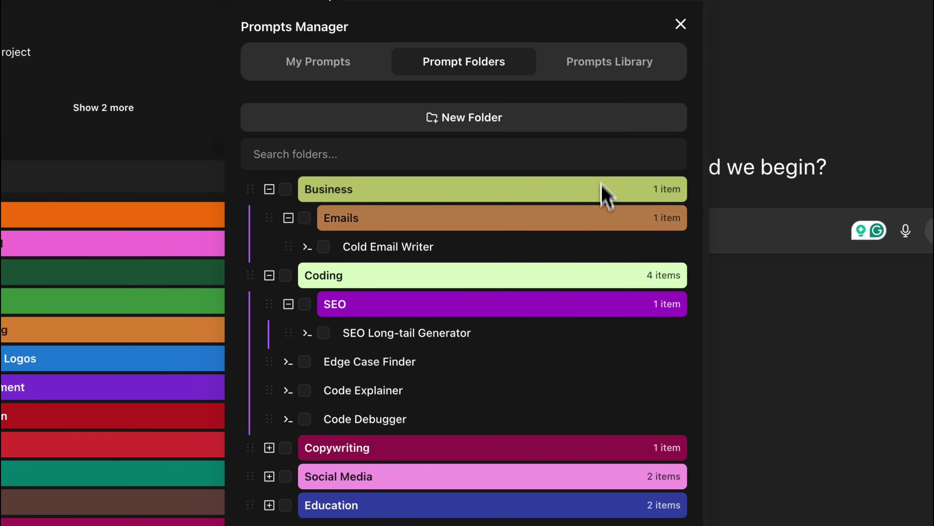